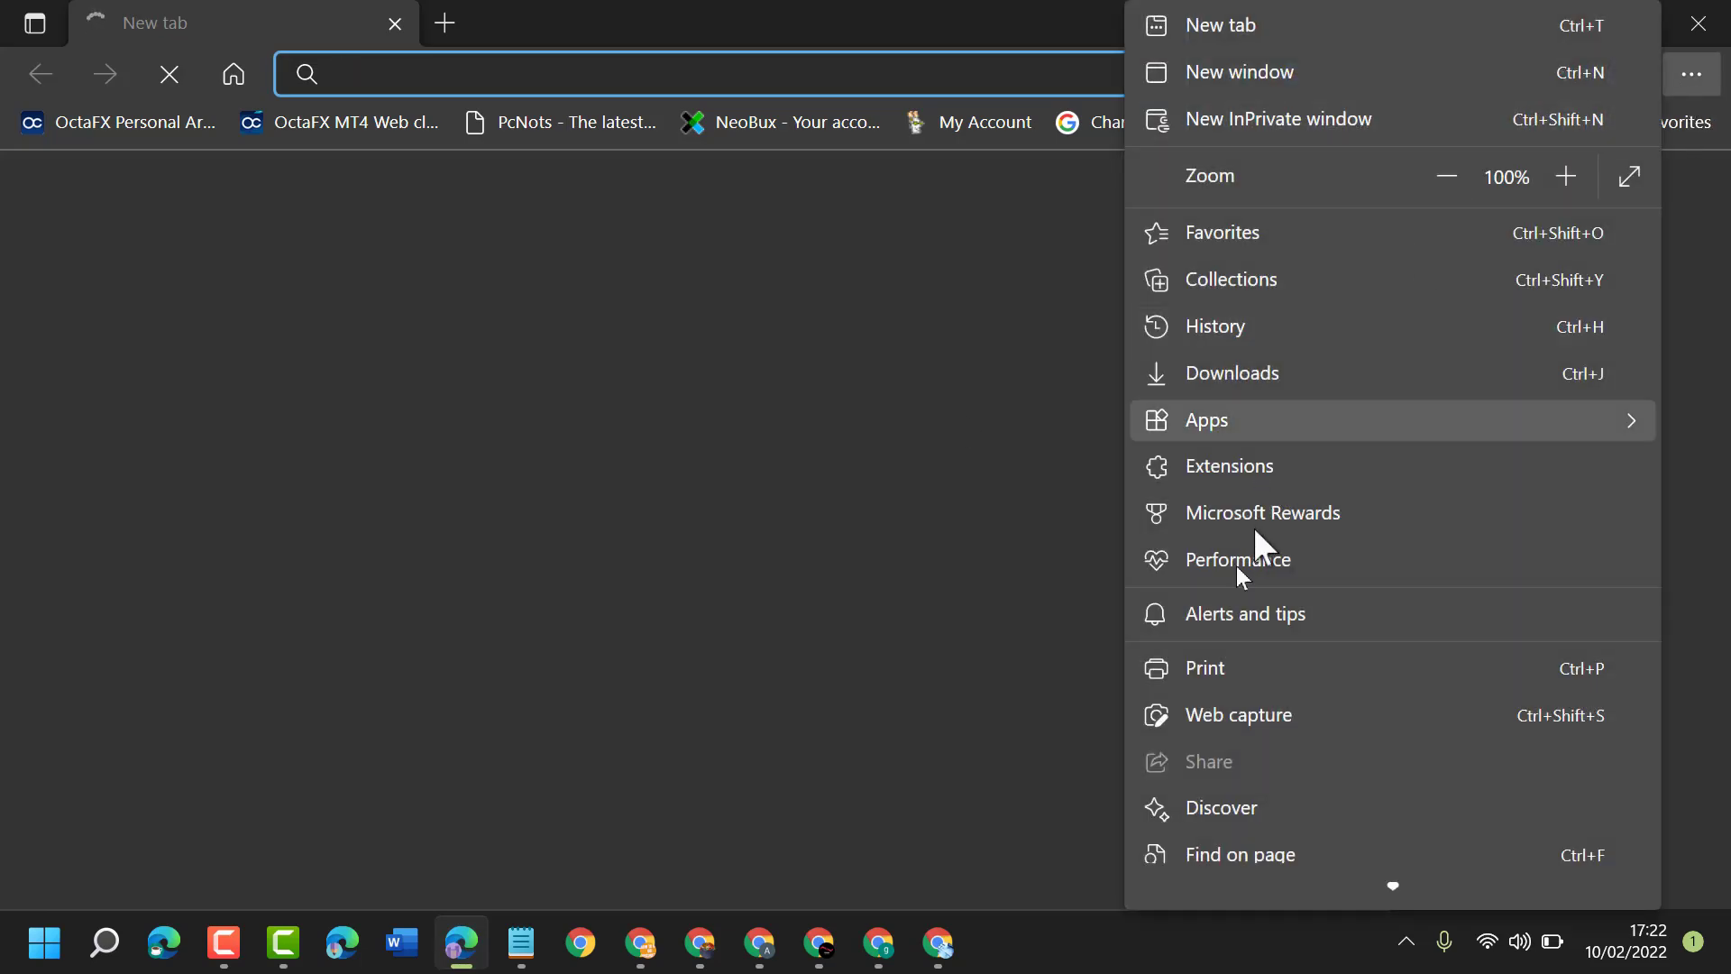
{"action": "scroll", "coordinate": [1398, 706], "scroll_direction": "down", "scroll_amount": 1}
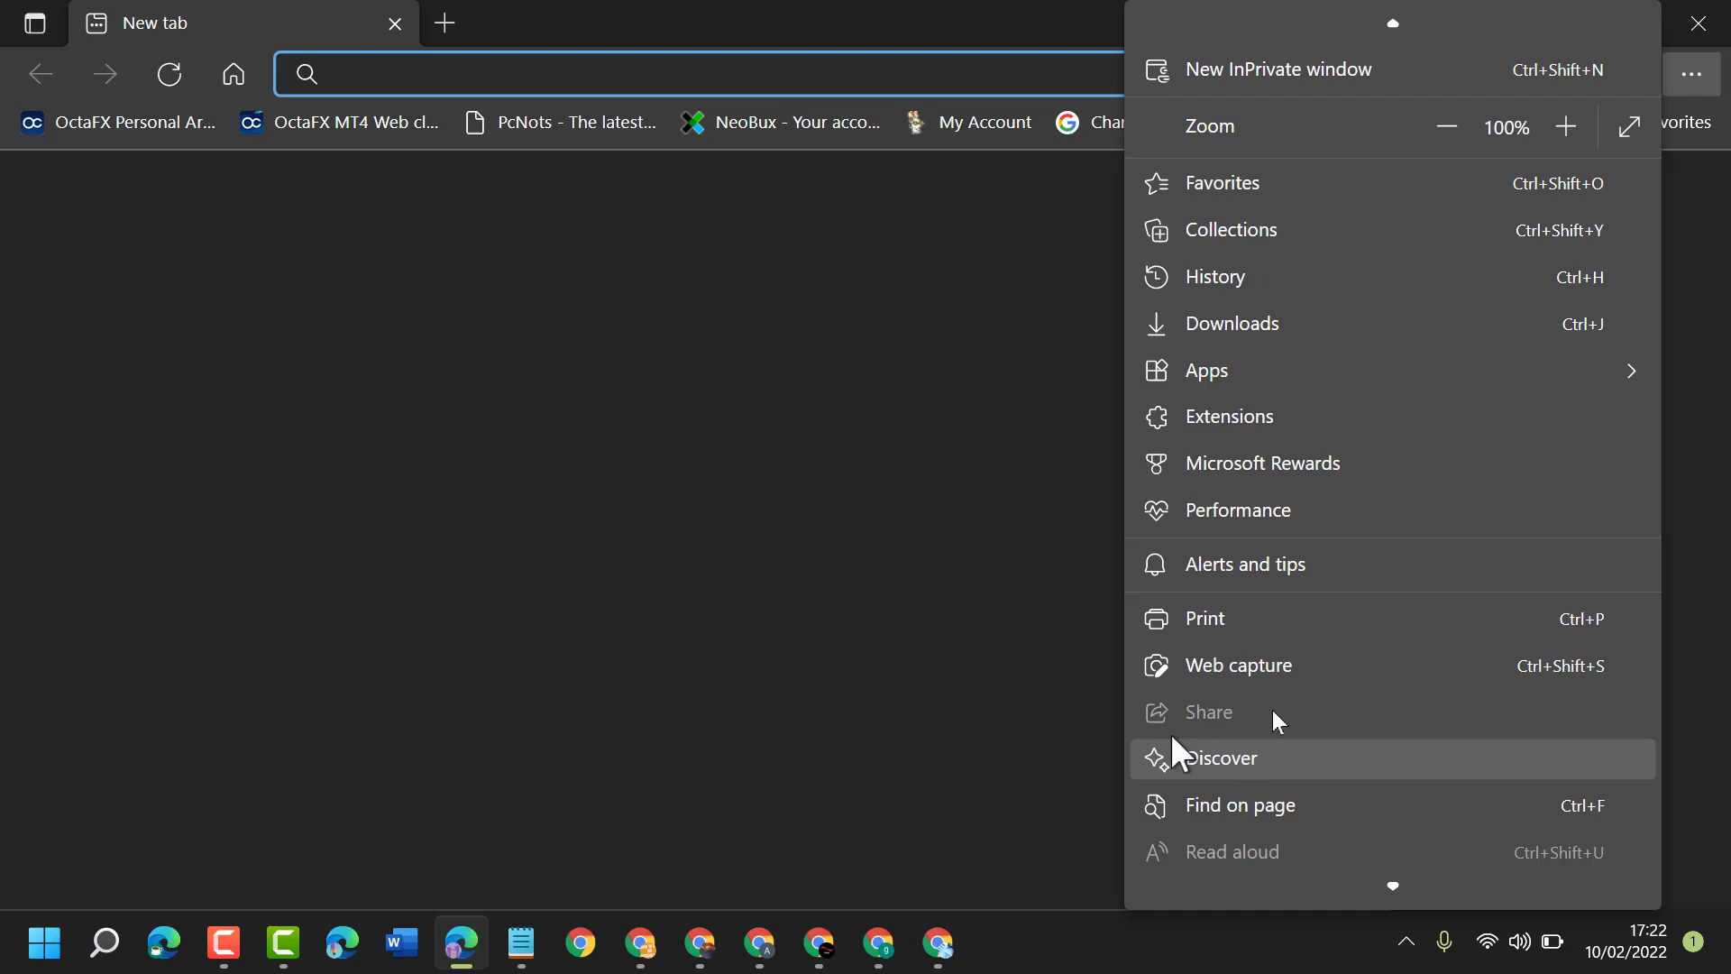
{"action": "scroll", "coordinate": [1272, 710], "scroll_direction": "down", "scroll_amount": 2}
{"action": "scroll", "coordinate": [1321, 689], "scroll_direction": "down", "scroll_amount": 2}
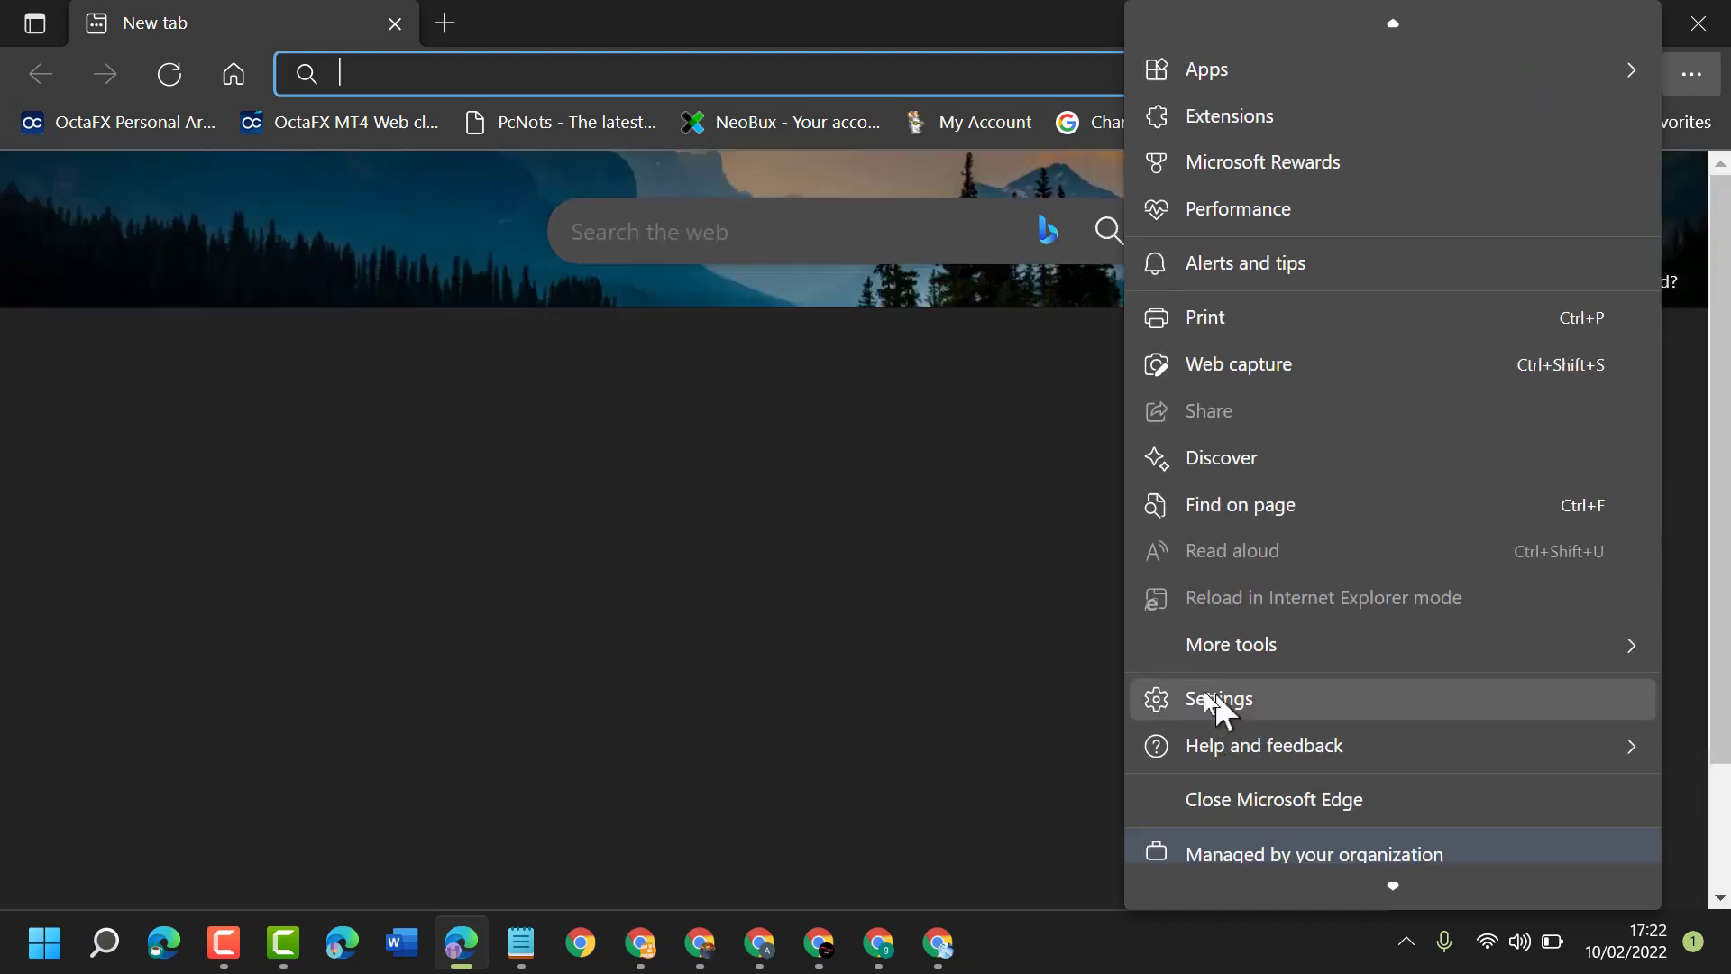
Open Edge Settings from the menu and select the Profiles section.
{"action": "left_click", "coordinate": [1218, 699]}
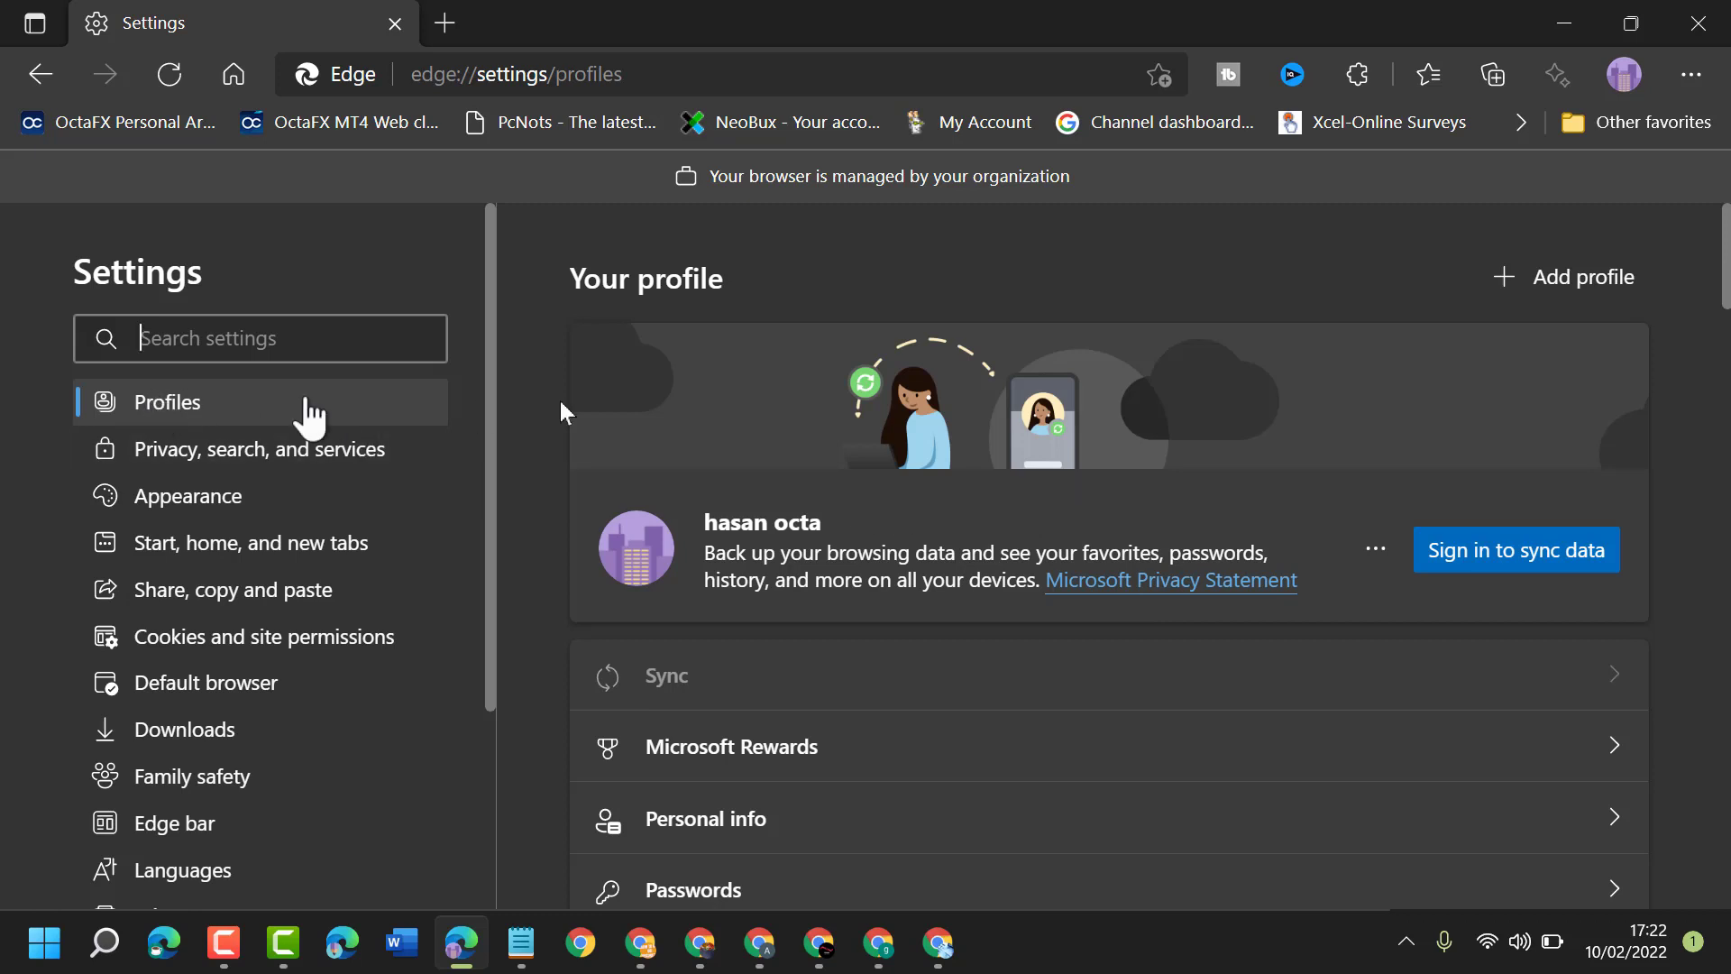
{"action": "scroll", "coordinate": [854, 417], "scroll_direction": "down", "scroll_amount": 3}
{"action": "scroll", "coordinate": [852, 418], "scroll_direction": "down", "scroll_amount": 2}
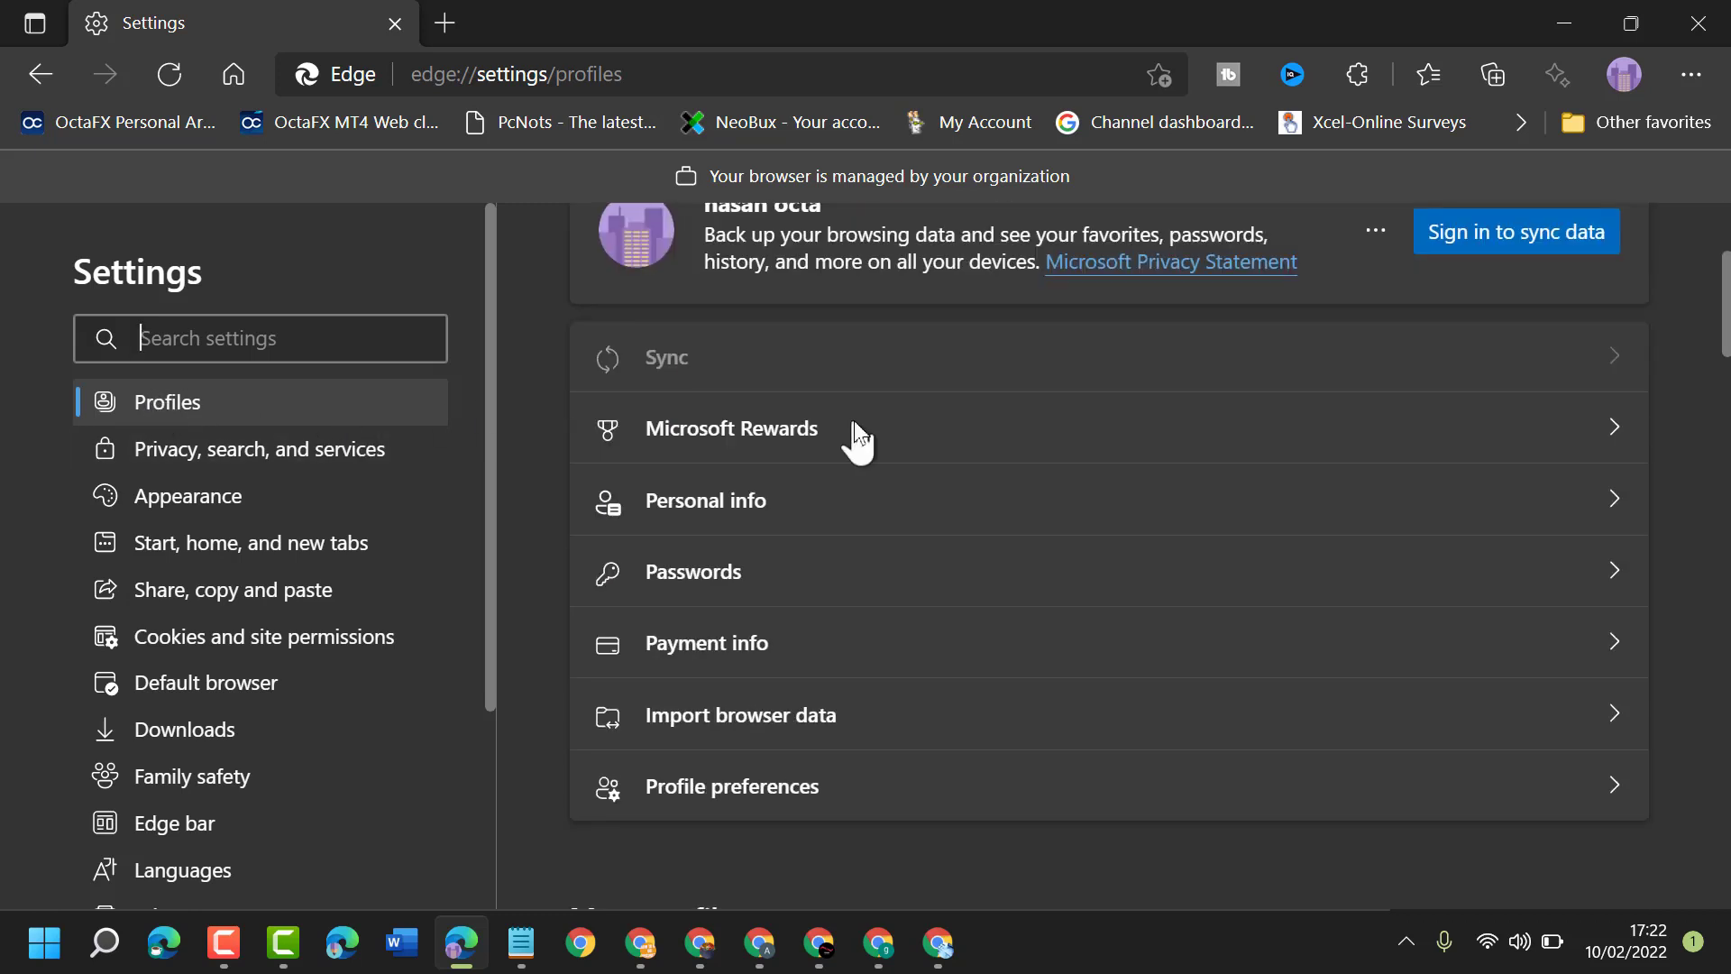
{"action": "left_click", "coordinate": [174, 402]}
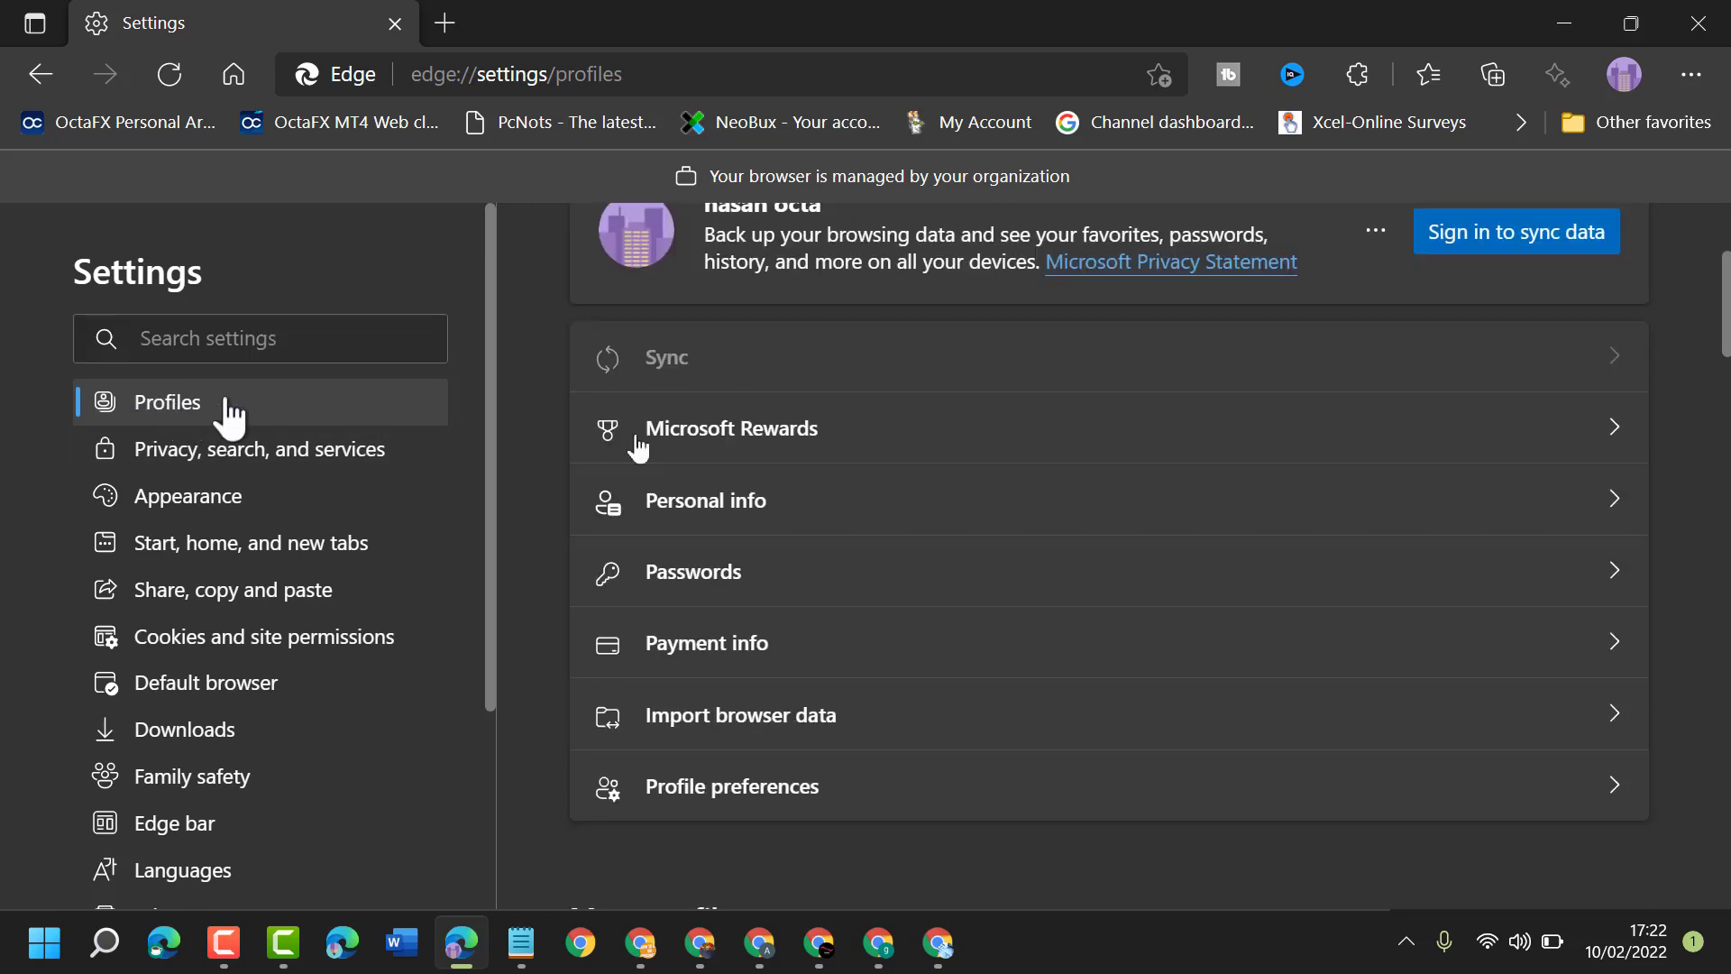
Open Passwords, toggle 'Offer to save passwords' off and back on, and choose 'Automatically' sign-in.
{"action": "left_click", "coordinate": [727, 586]}
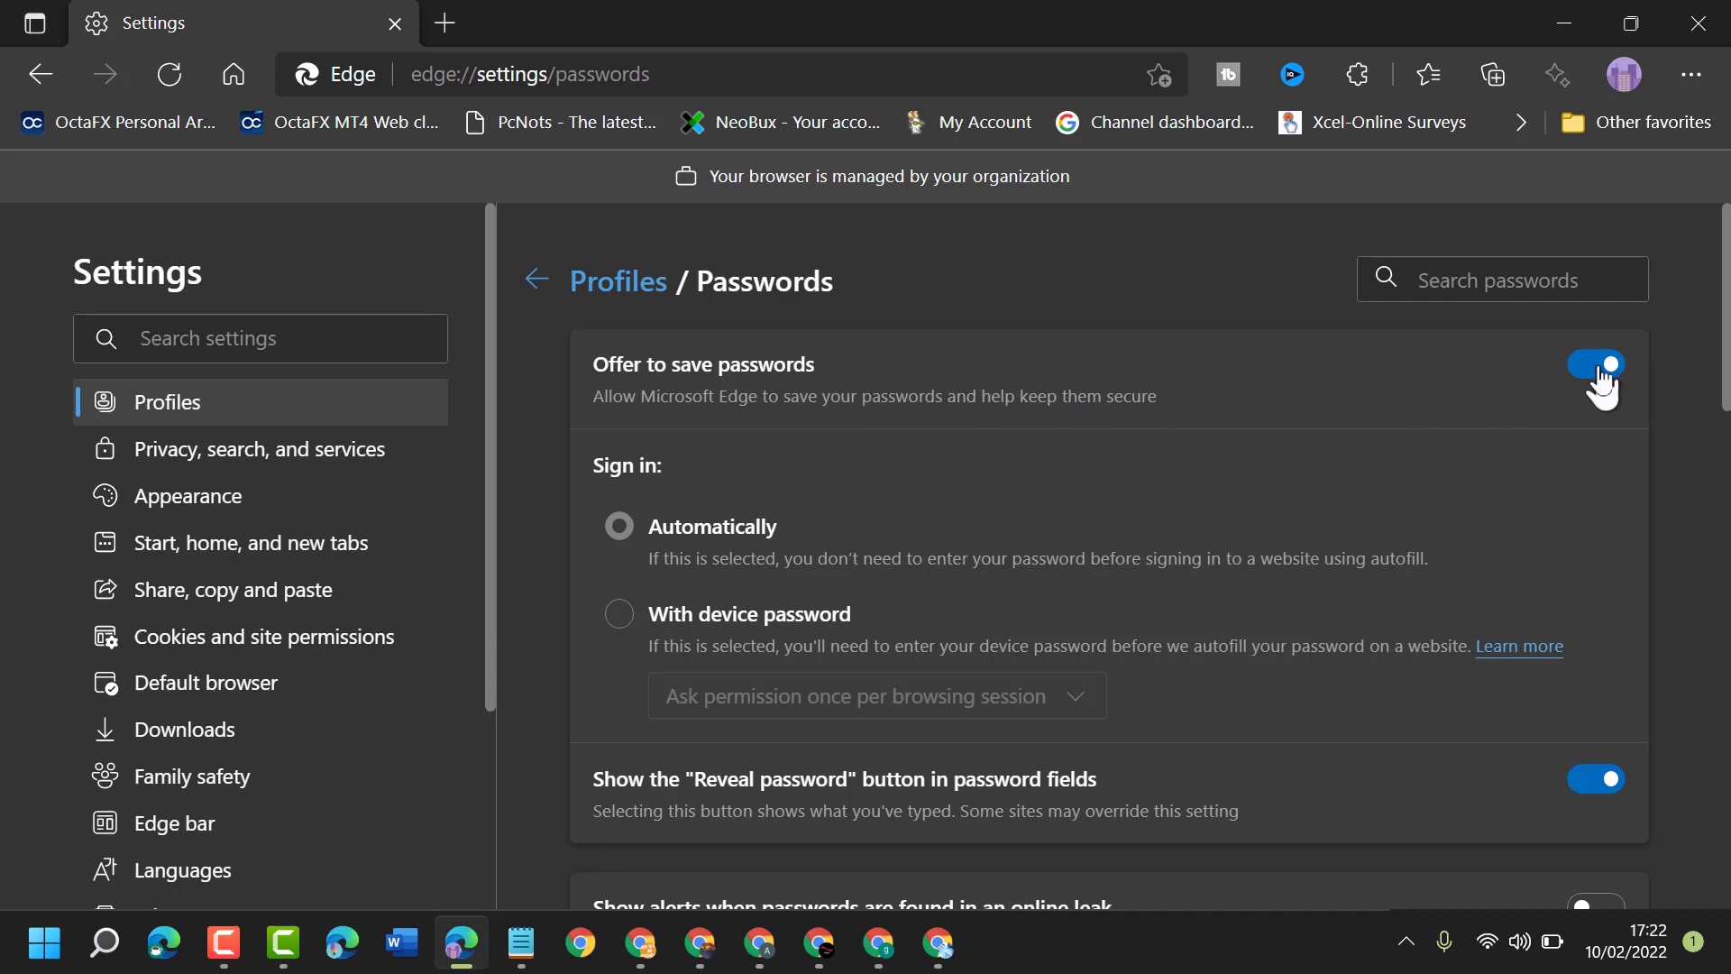
{"action": "left_click", "coordinate": [1603, 367]}
{"action": "left_click", "coordinate": [1605, 376]}
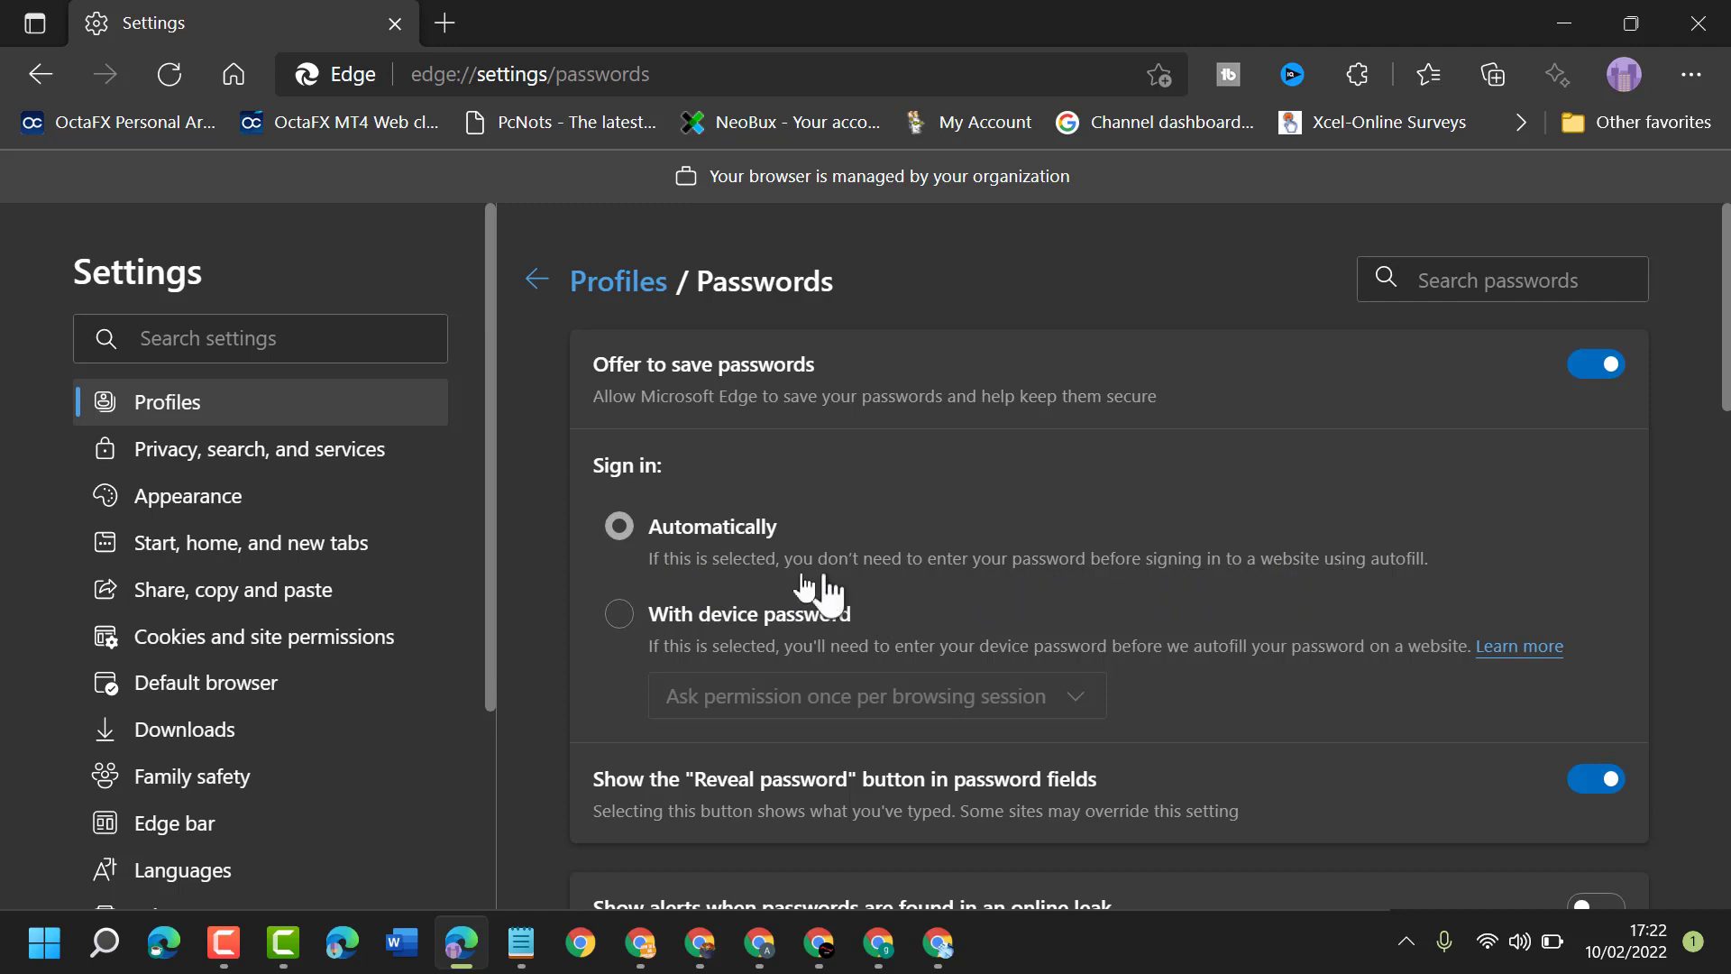
{"action": "left_click", "coordinate": [620, 527]}
Restore the Notepad window showing the Edge automatic sign-in tutorial title.
{"action": "left_click", "coordinate": [520, 943]}
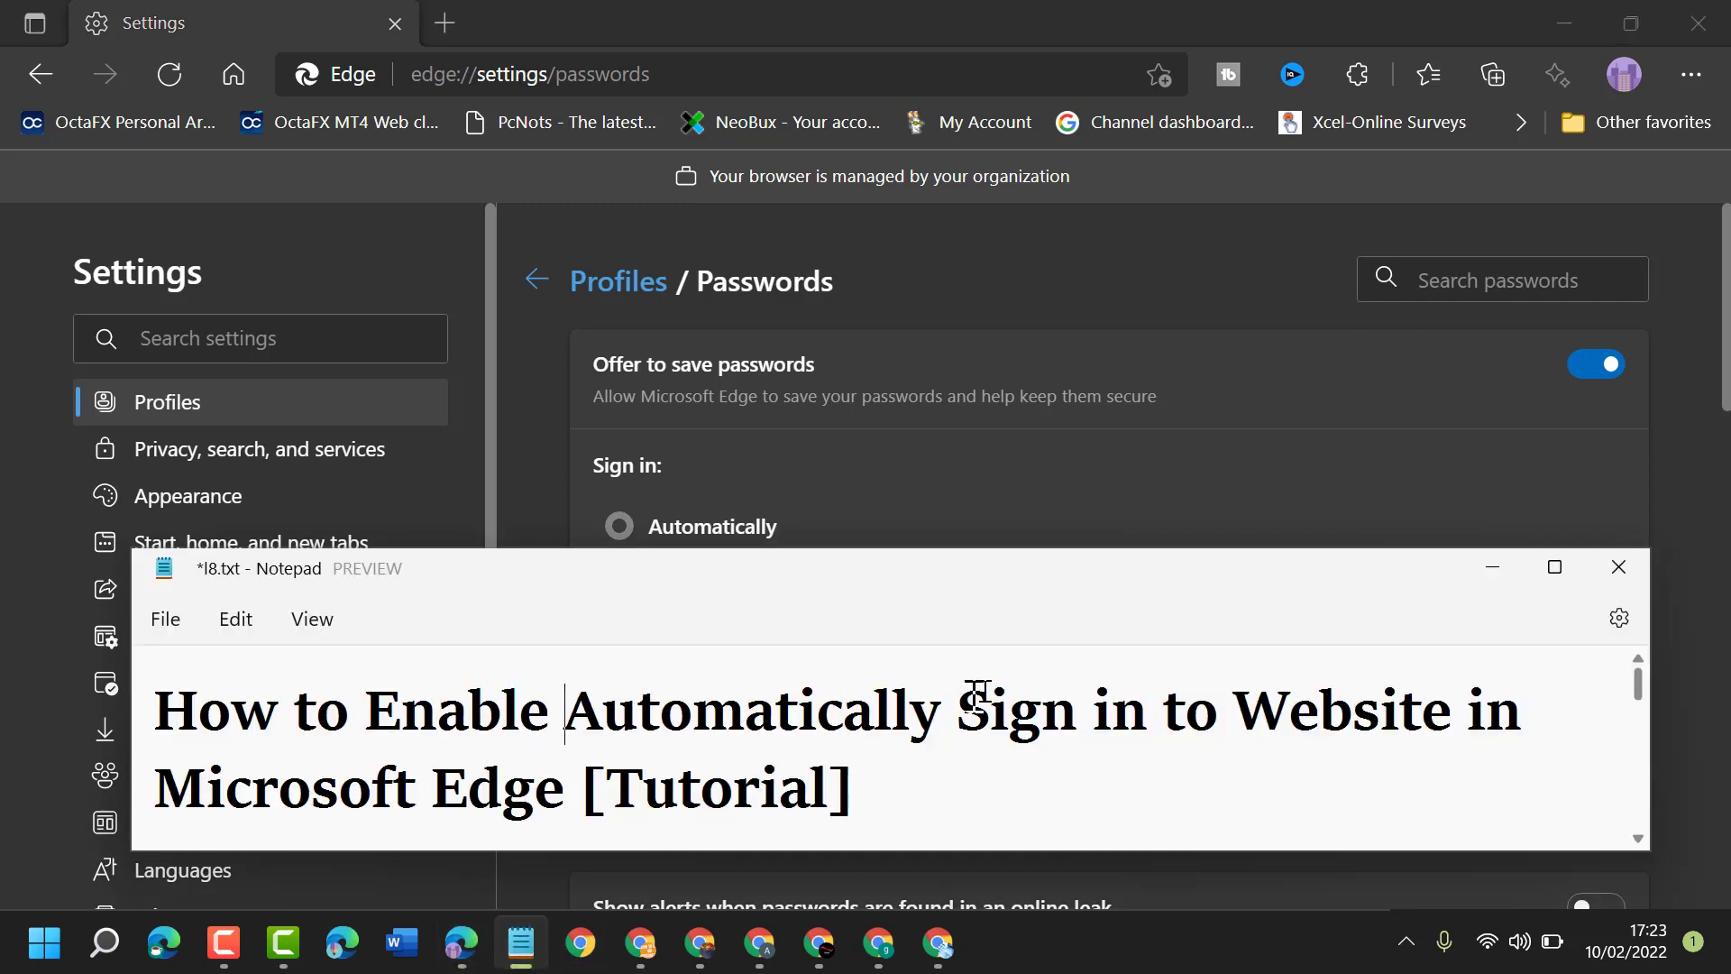